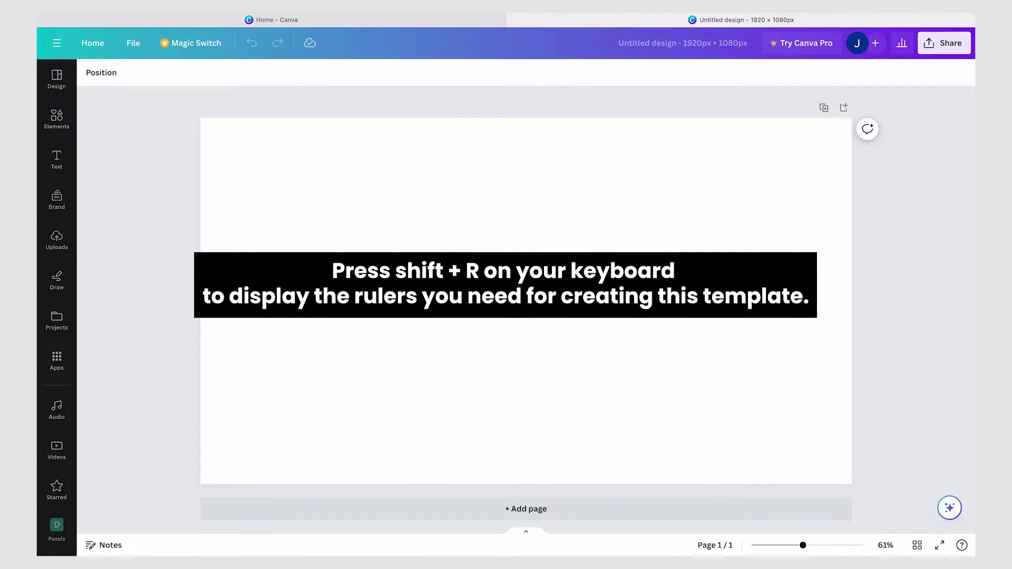
Display the rulers around the blank 1920 × 1080 px design
key(shift+r)
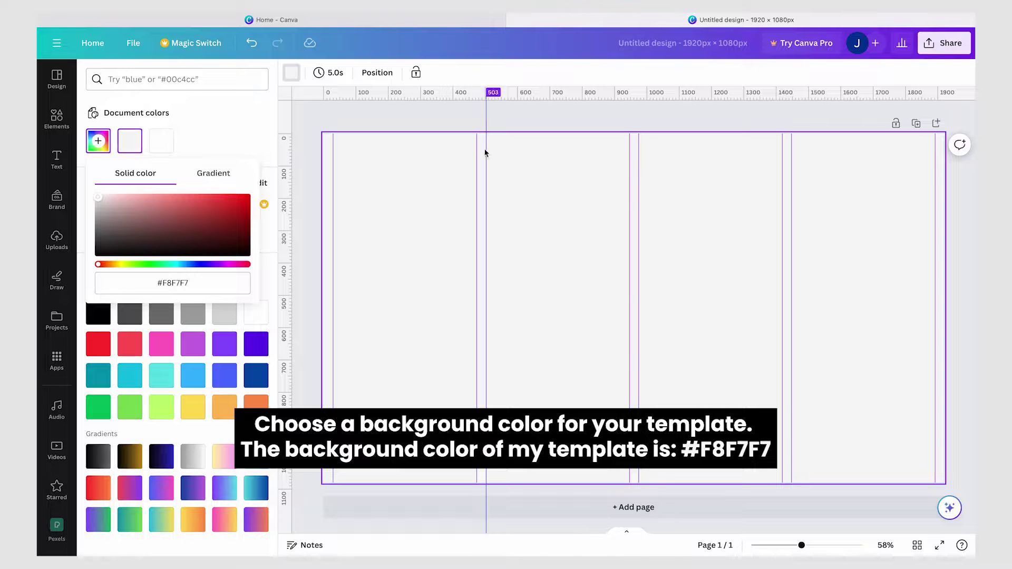
Duplicate the page and title the copy "Background color"
click(916, 123)
click(384, 125)
text(Background color)
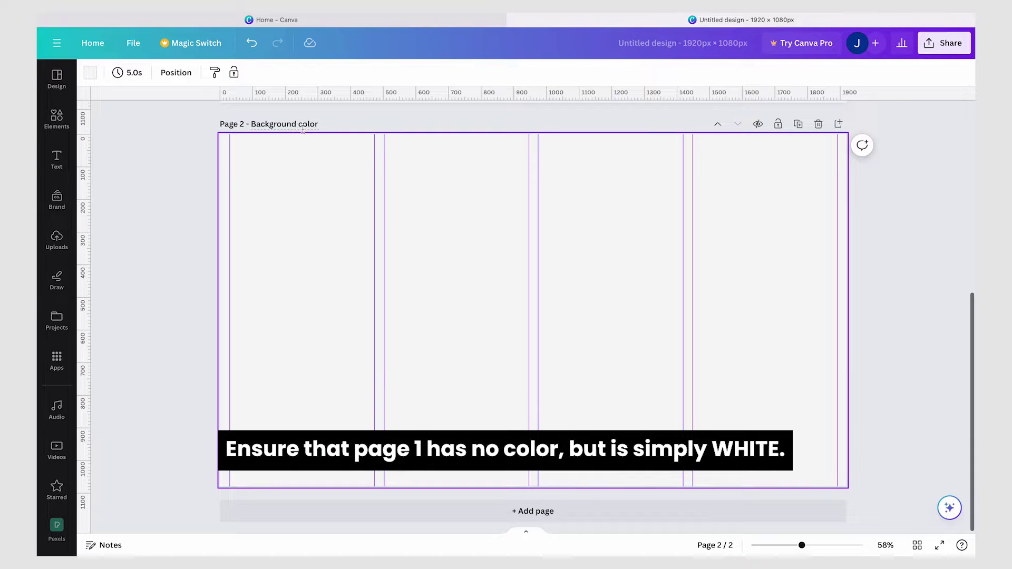
Change the background color of page 1 to white, #FFFFFF
scroll(264, 156, up, 5)
click(263, 155)
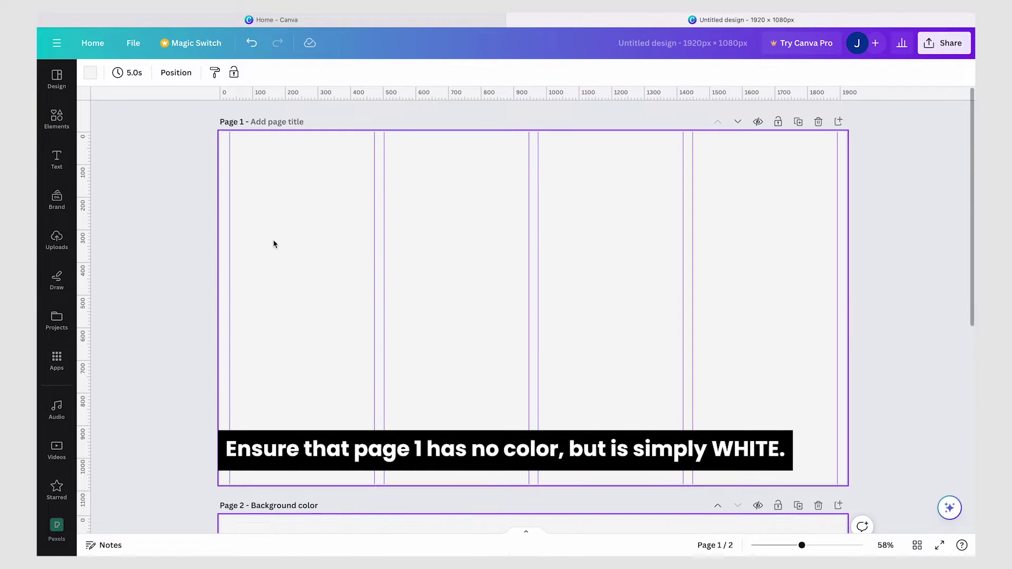
click(90, 73)
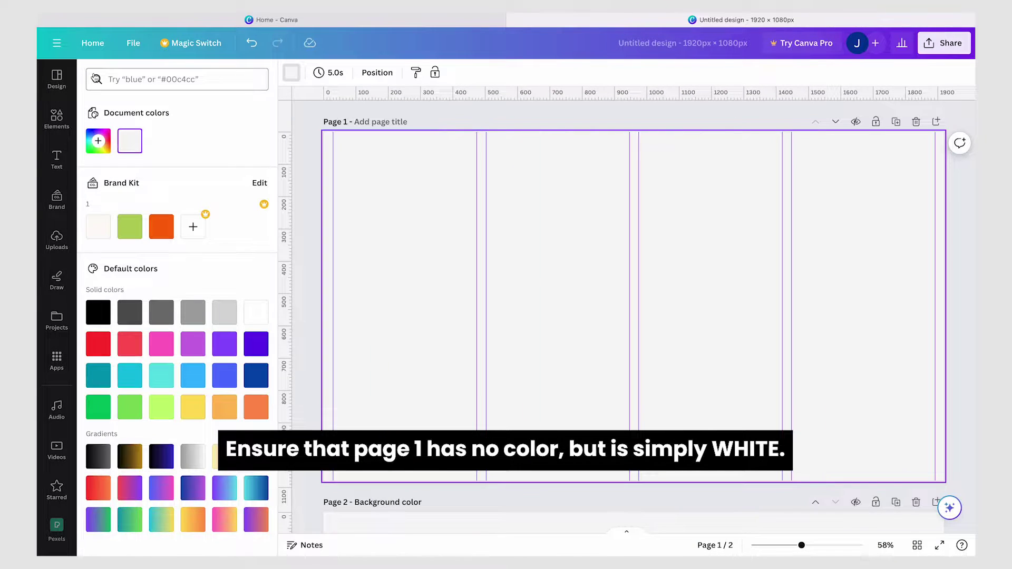
click(98, 141)
click(98, 197)
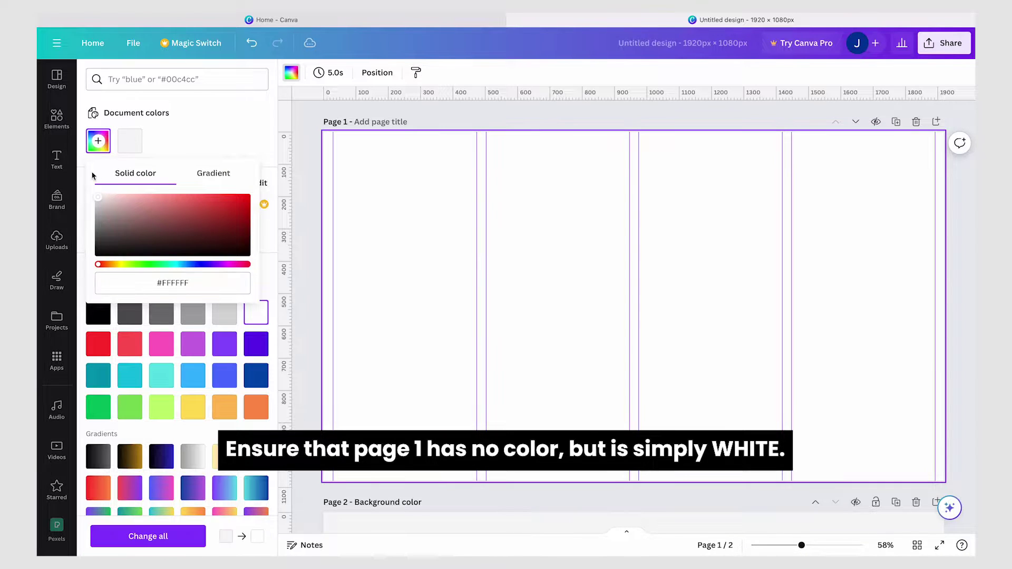
click(310, 142)
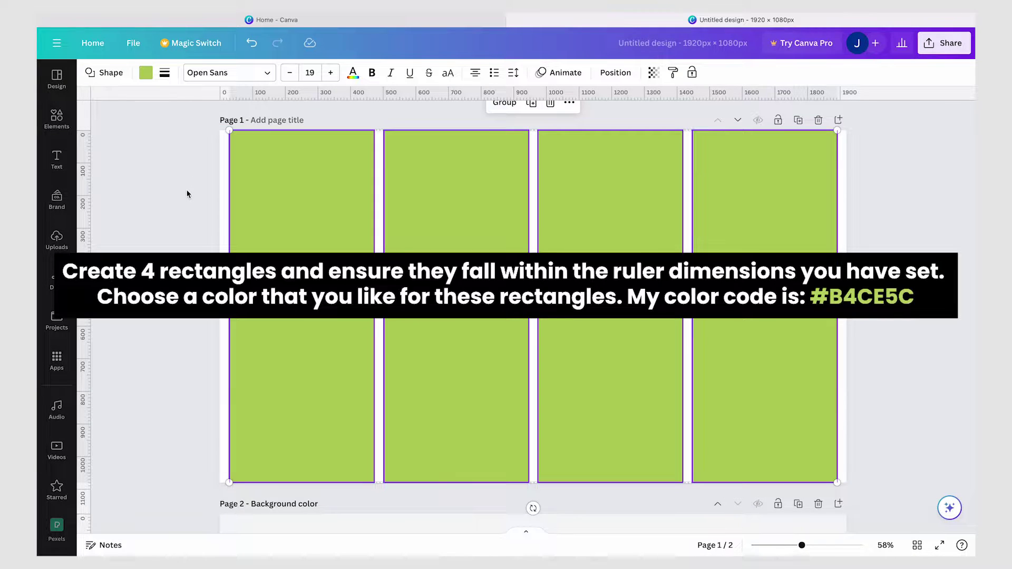
Select all four green rectangles on page 1 and lock them in place
click(185, 194)
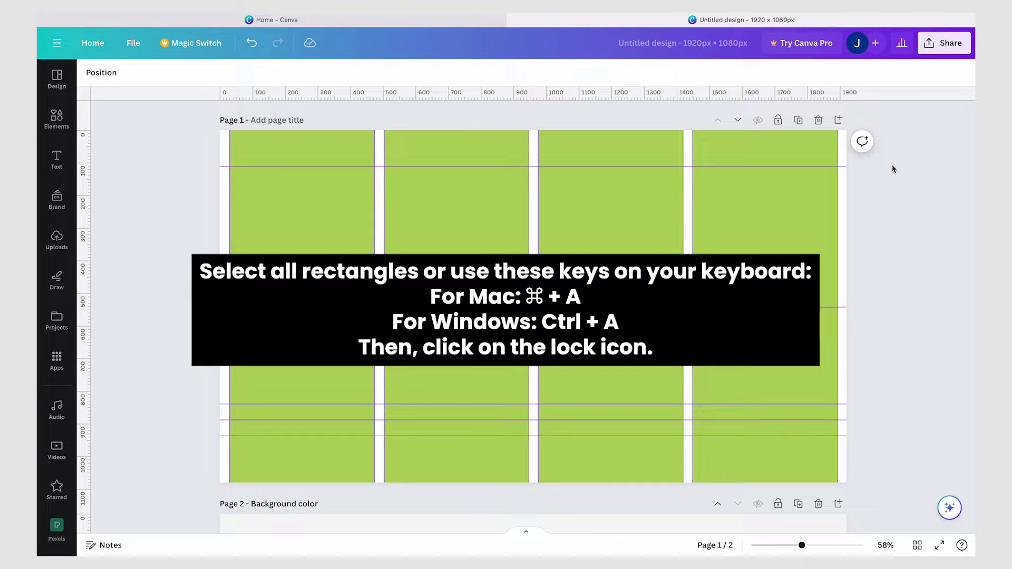
key(ctrl+a)
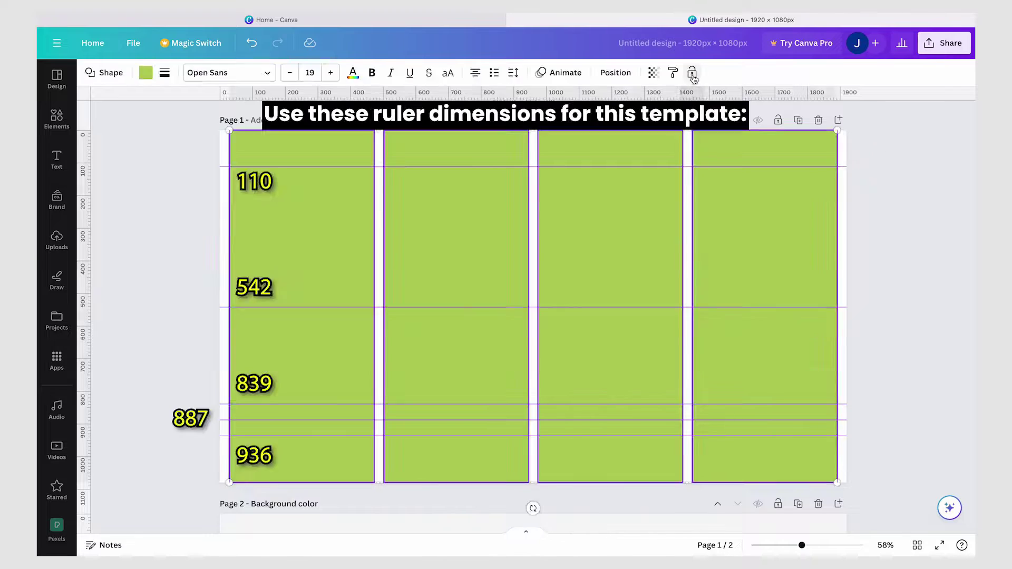
mouse_move(601, 166)
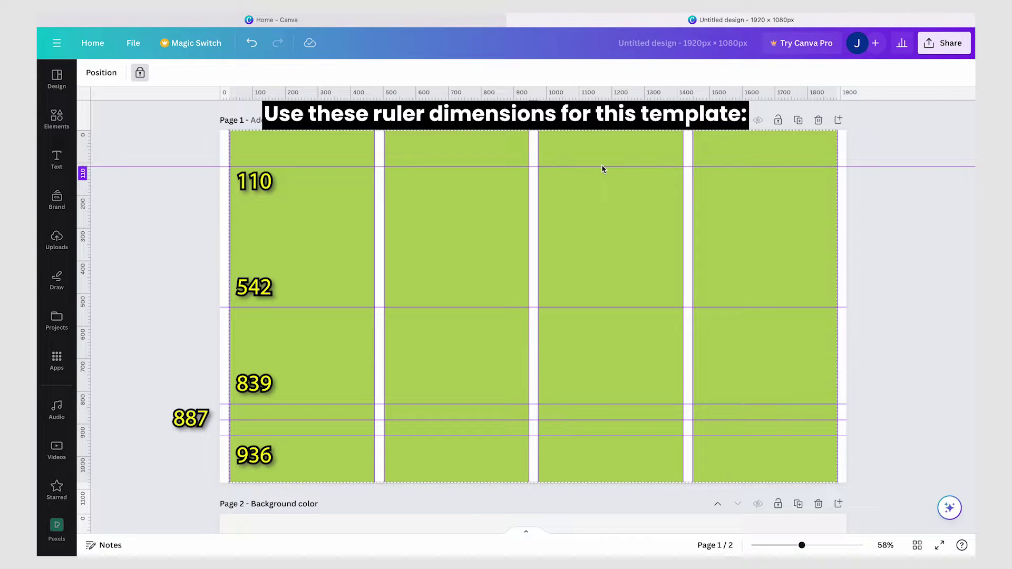
mouse_move(592, 406)
mouse_move(591, 434)
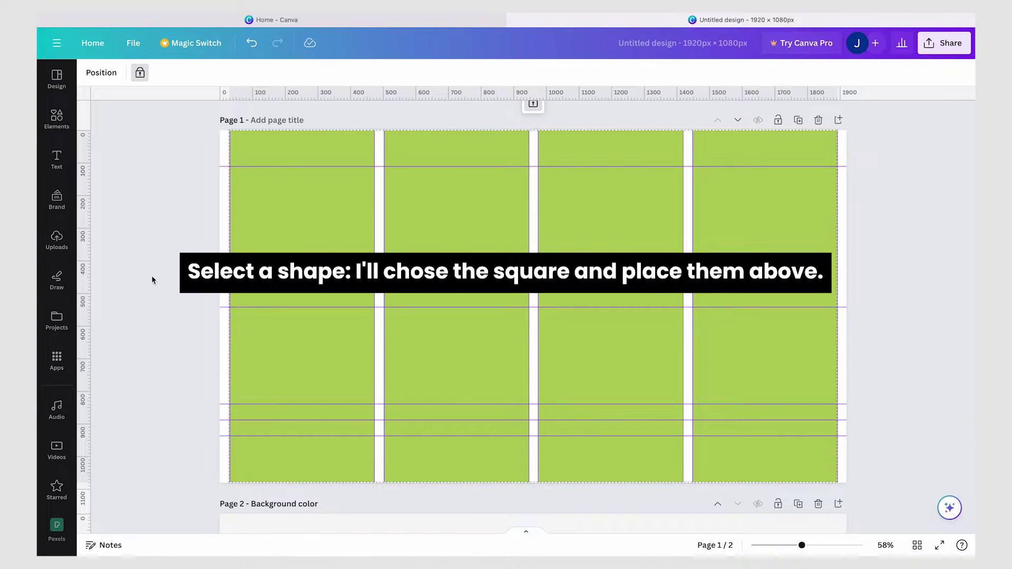
Add a square, fit it above the 110 guide in the first column, and copy it to the other three columns
click(57, 118)
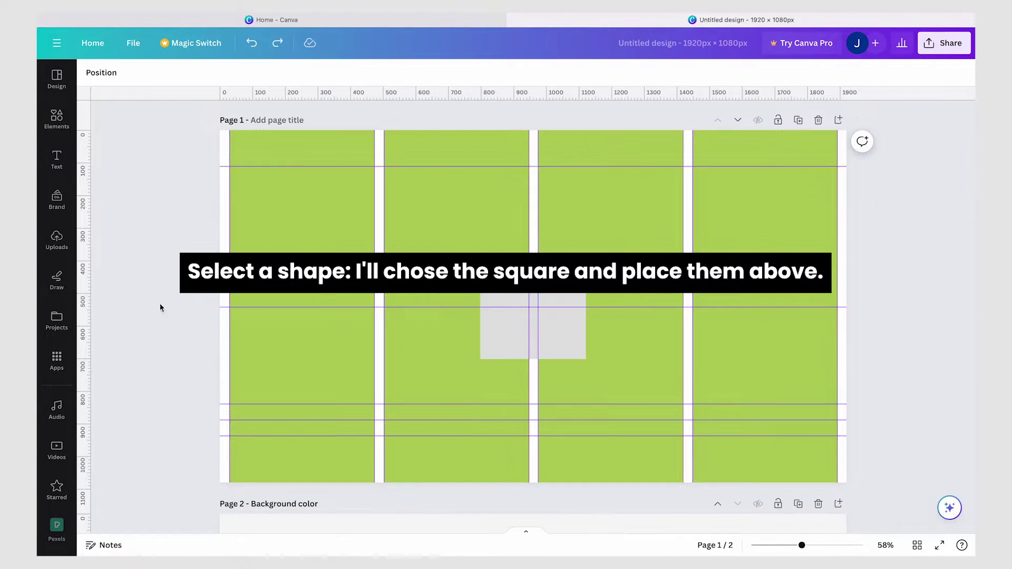
drag(549, 323, 309, 169)
drag(289, 237, 745, 143)
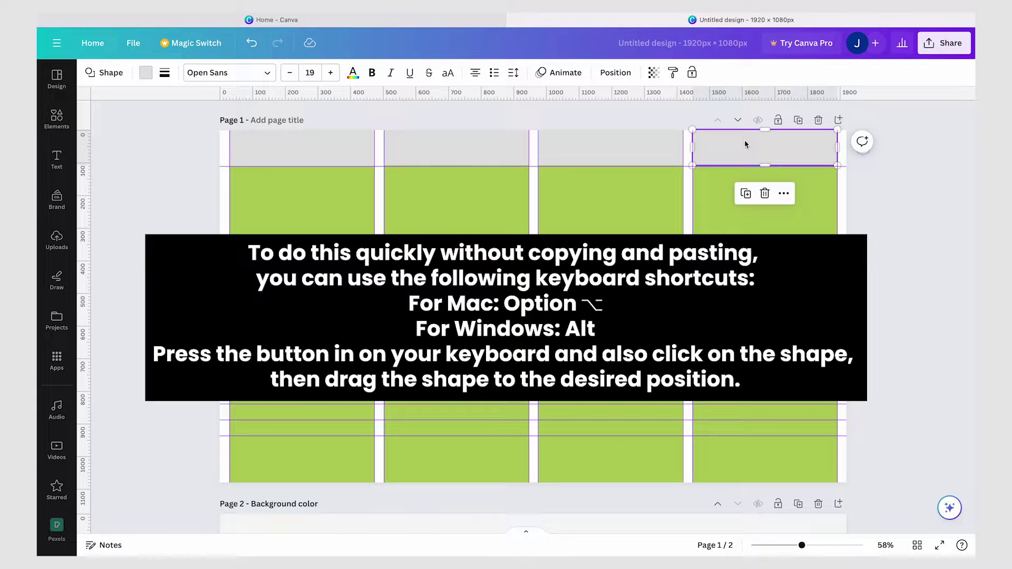
click(185, 198)
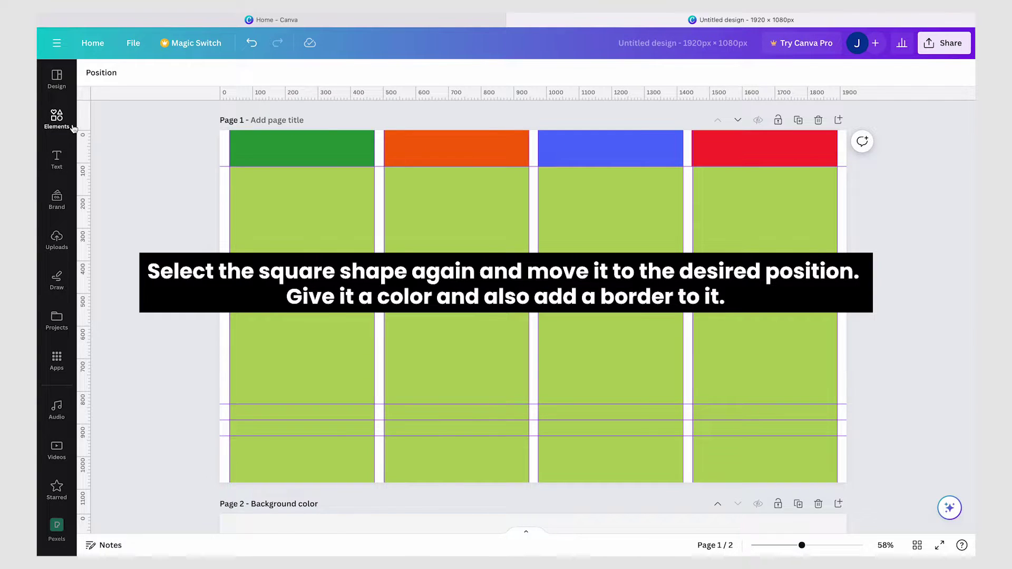
Add another square and stretch it across the first column from the 839 guide down to the page's lower edge
click(57, 119)
click(99, 169)
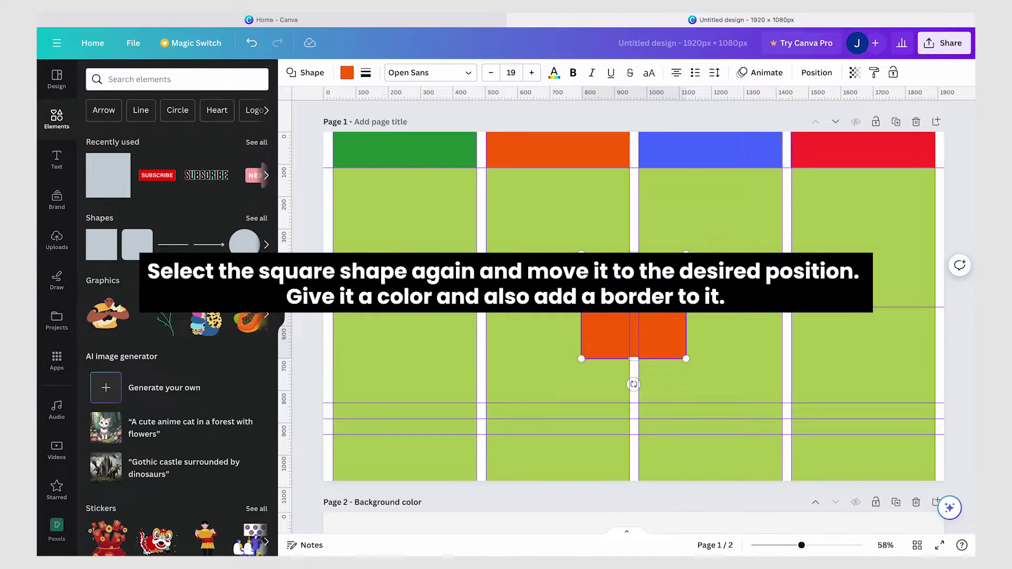
click(57, 118)
drag(548, 261, 281, 404)
drag(335, 443, 373, 447)
Fill the rectangle at the foot of the first column red and give it a black dashed border with weight 4
click(145, 72)
click(161, 173)
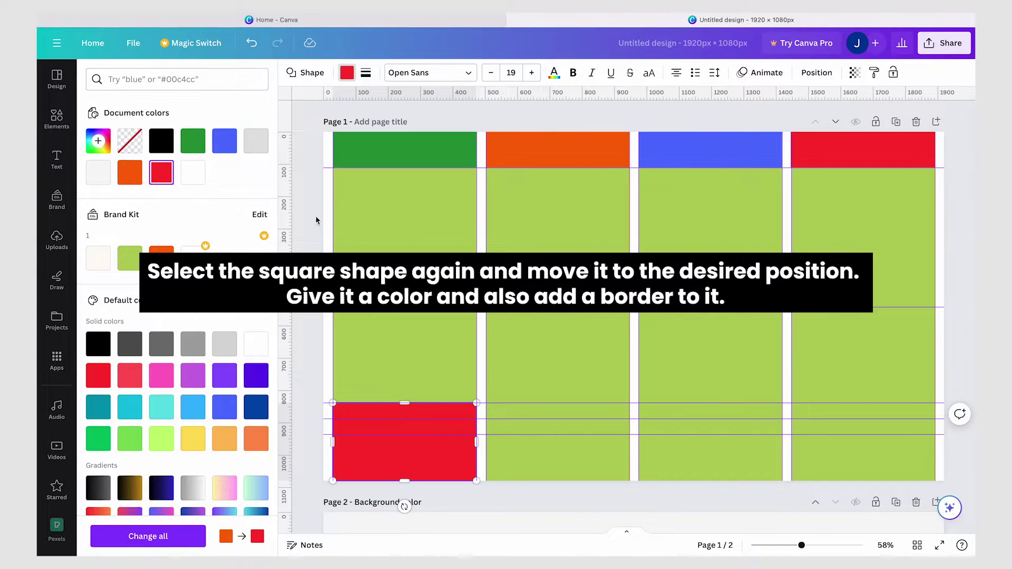
click(368, 78)
click(487, 106)
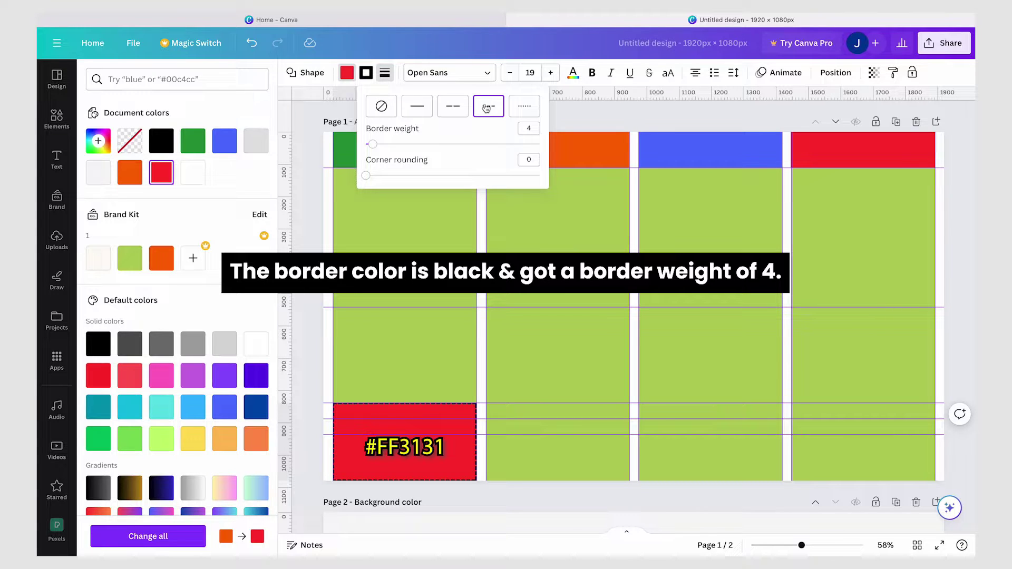
click(534, 130)
click(294, 377)
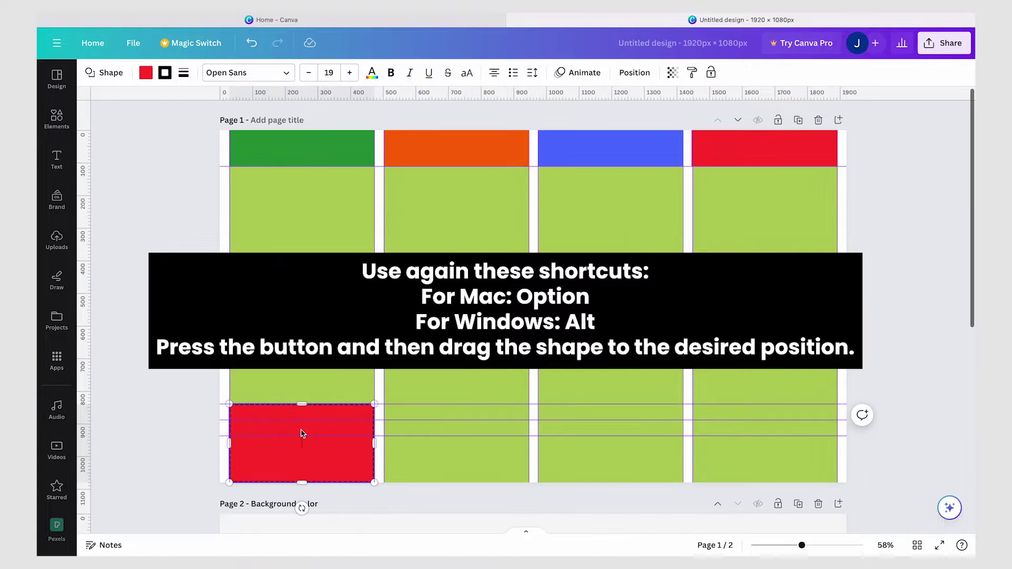
Copy the red dashed-border rectangle to the foot of the other three columns
drag(284, 457, 728, 445)
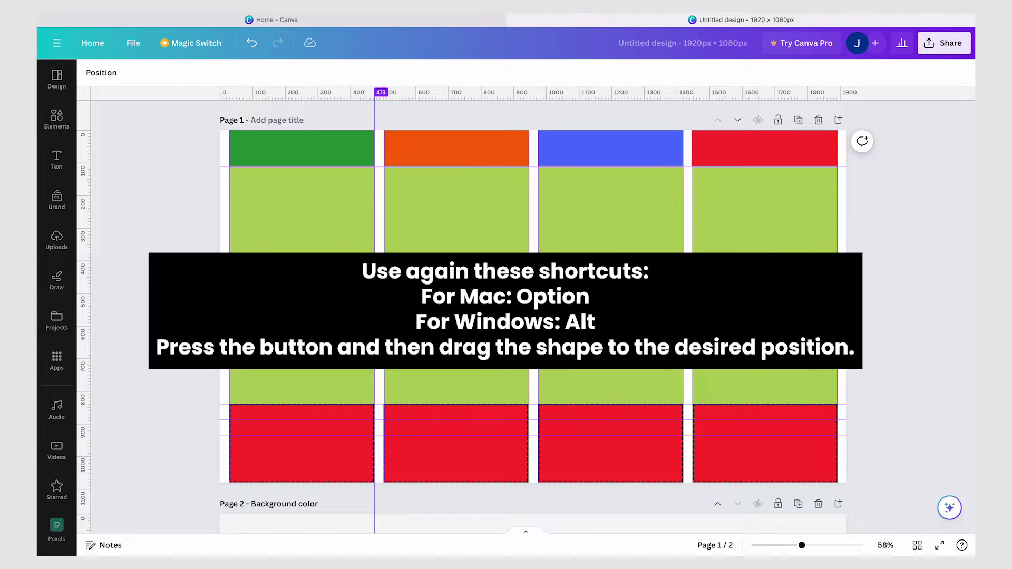
Add a yellow rectangle with a black dashed border, centred on the first red rectangle between the 839 and 936 guides
click(68, 132)
click(109, 177)
click(282, 317)
click(283, 316)
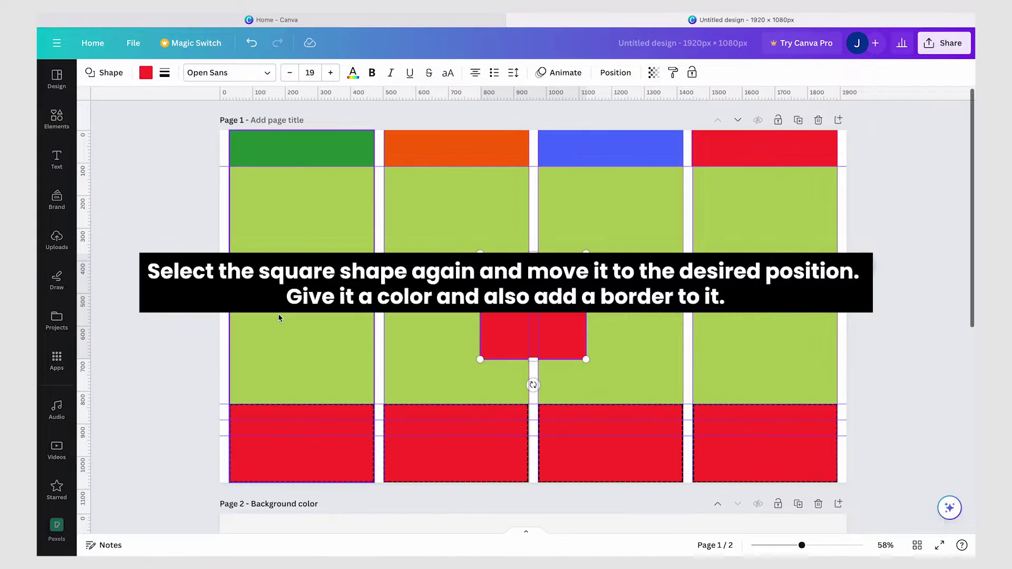
click(148, 73)
click(193, 173)
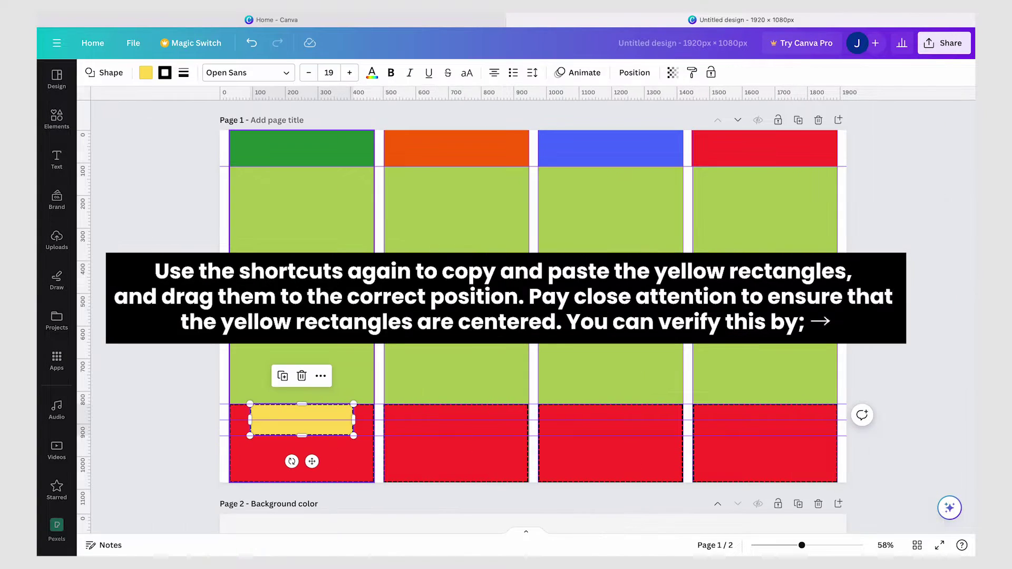
click(187, 408)
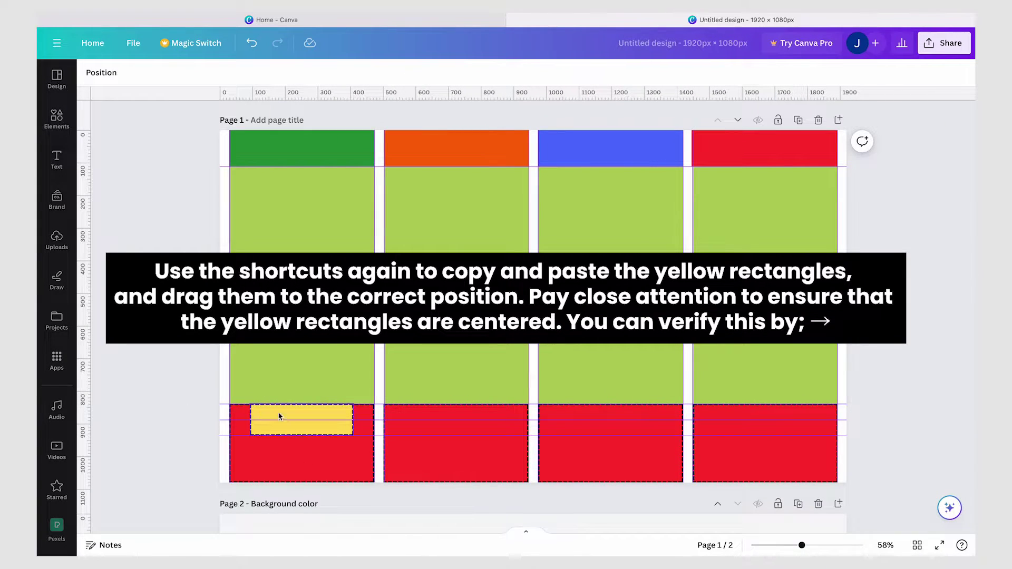
Copy the yellow rectangle onto the red rectangles of the other three columns, centred in each
mouse_move(294, 427)
mouse_down()
mouse_move(473, 417)
mouse_move(449, 431)
mouse_move(763, 425)
mouse_move(755, 430)
mouse_up()
key(ctrl+v)
key(ctrl+v)
Lower the upper edges of the red rectangles in the first and second columns to the 887 guide
click(301, 408)
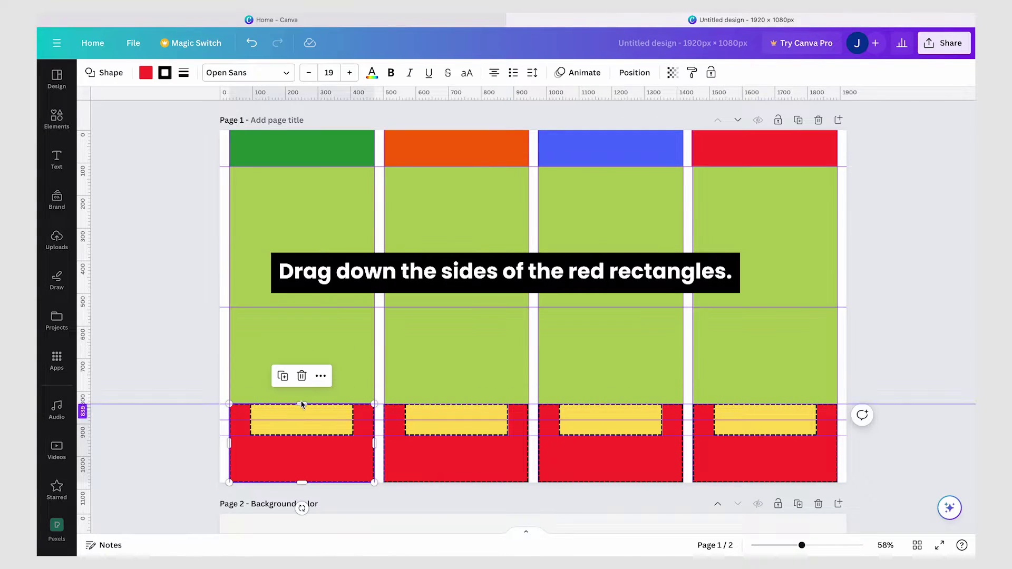
scroll(301, 405, up, 5)
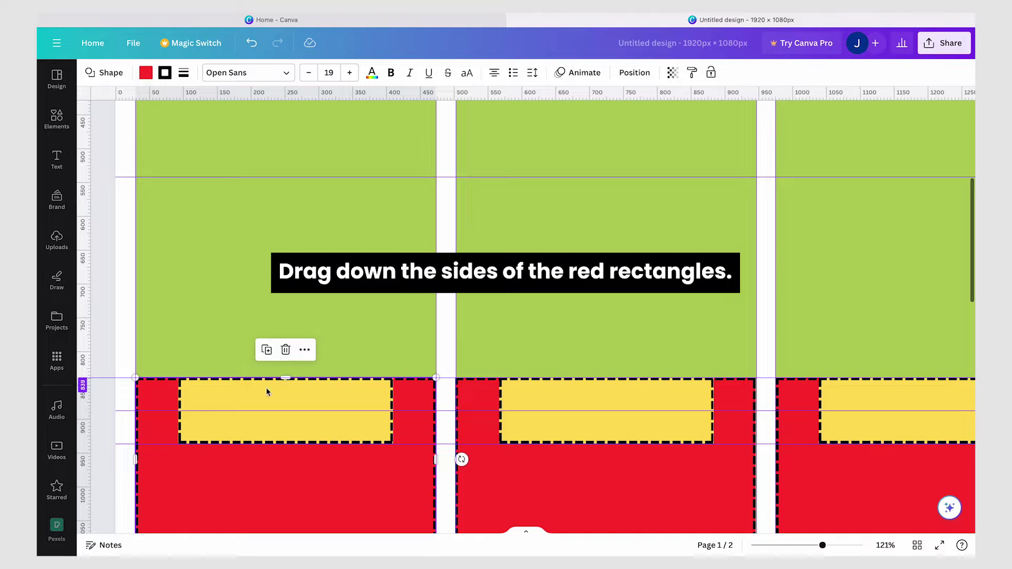
drag(287, 377, 282, 411)
scroll(519, 385, right, 1)
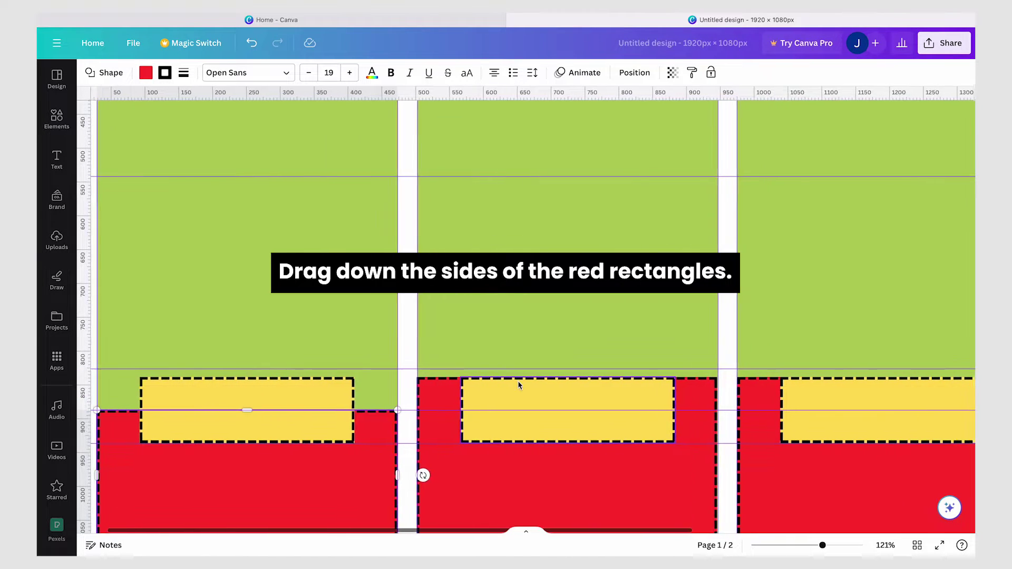
scroll(519, 386, right, 2)
click(486, 376)
drag(485, 373, 486, 411)
Lower the upper edges of the red rectangles in the third and fourth columns to the 887 guide
scroll(485, 410, right, 3)
scroll(527, 401, right, 2)
click(601, 384)
drag(602, 374, 598, 411)
scroll(599, 412, right, 3)
click(649, 397)
drag(779, 378, 779, 410)
click(885, 545)
click(894, 496)
click(872, 333)
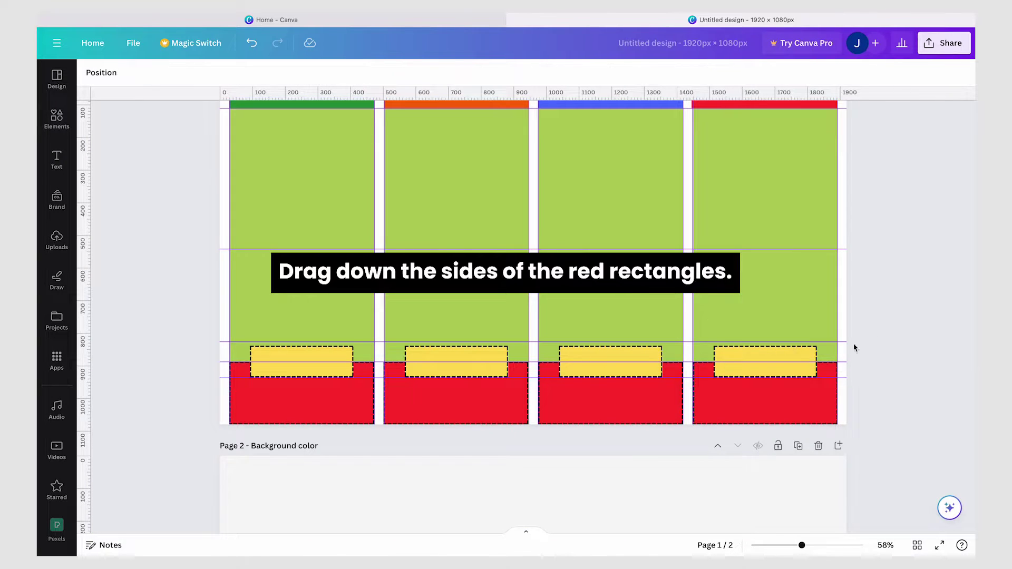
scroll(881, 288, up, 2)
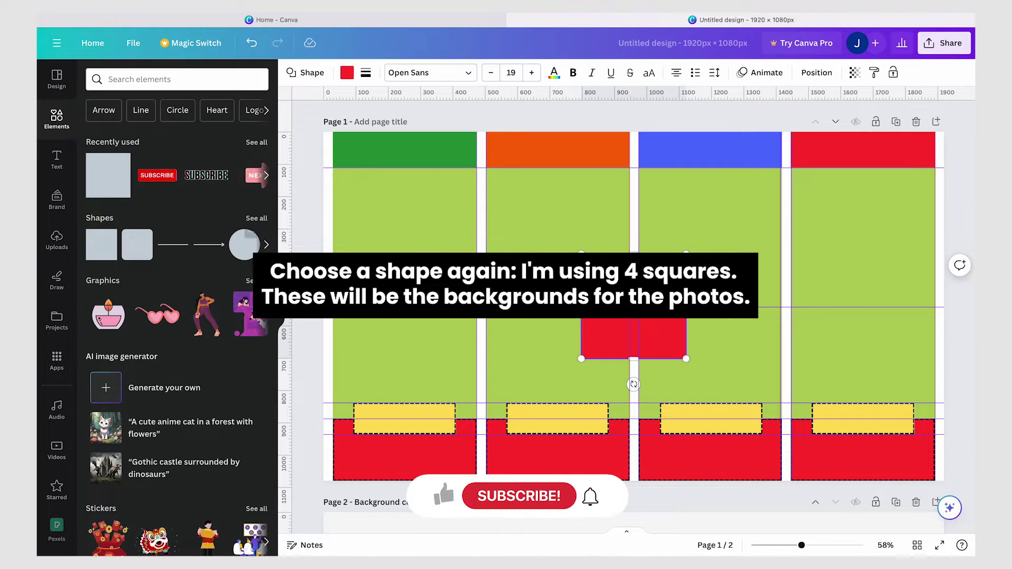
Fill the new square light grey and fit it in the first column between the 110 and 542 guides
click(280, 308)
click(145, 72)
click(98, 173)
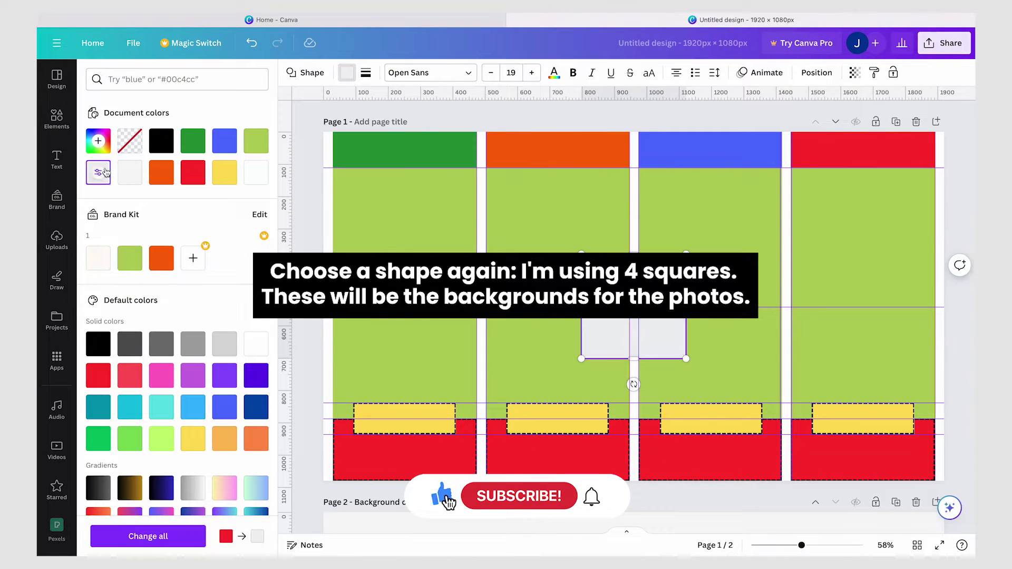
click(278, 308)
drag(553, 288, 302, 204)
drag(335, 272, 375, 307)
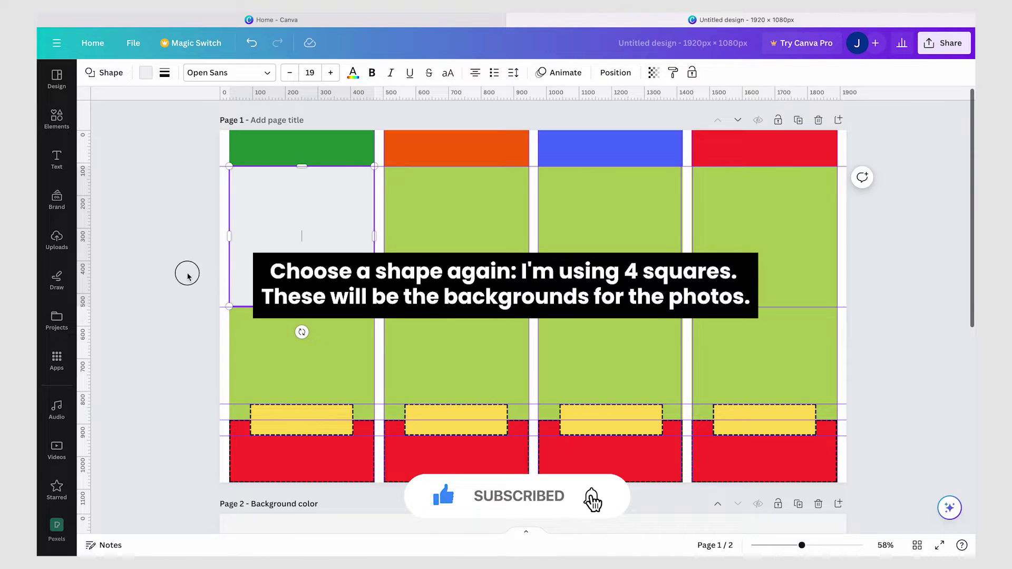
click(188, 275)
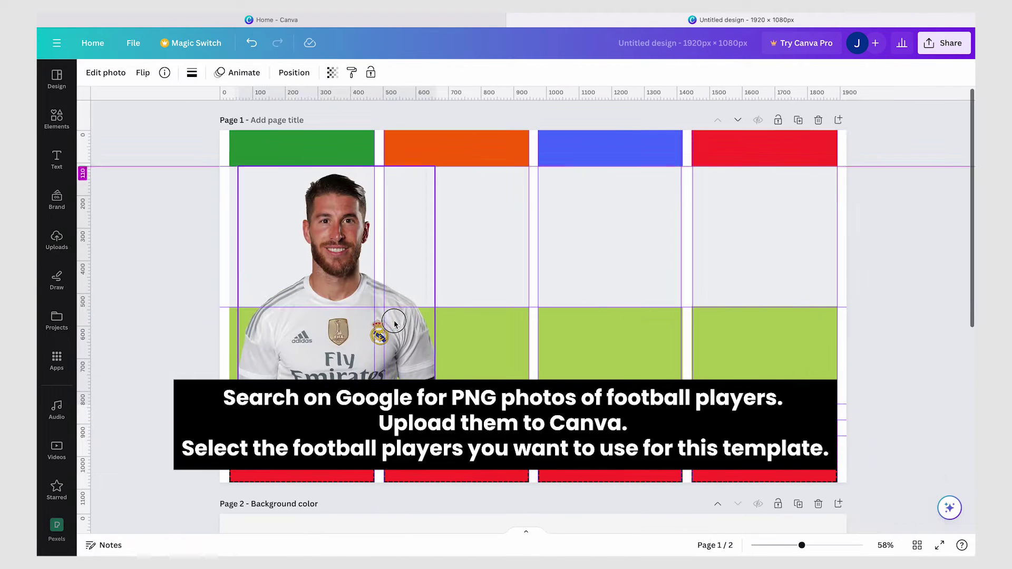
Crop and fit the player photo over the first column's light grey square, and copy it to the other three columns
drag(394, 324, 385, 324)
drag(426, 284, 375, 289)
drag(302, 403, 301, 307)
double_click(337, 263)
drag(409, 261, 385, 259)
click(302, 339)
alt+drag(291, 242, 765, 237)
click(644, 247)
Fine-tune the side and lower edges of the player photos to line up with the column guides and the 542 guide
scroll(644, 248, up, 5)
scroll(732, 366, up, 4)
drag(480, 307, 473, 306)
drag(853, 306, 860, 306)
click(864, 306)
scroll(860, 306, left, 8)
click(327, 422)
drag(327, 500, 327, 508)
double_click(326, 488)
click(247, 530)
key(super+z)
click(223, 499)
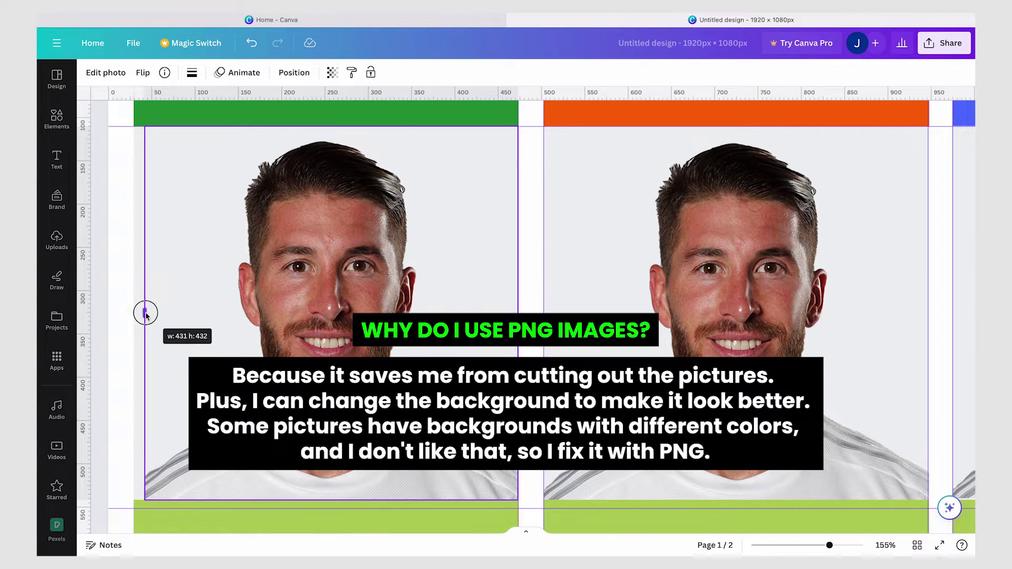
click(885, 546)
click(885, 491)
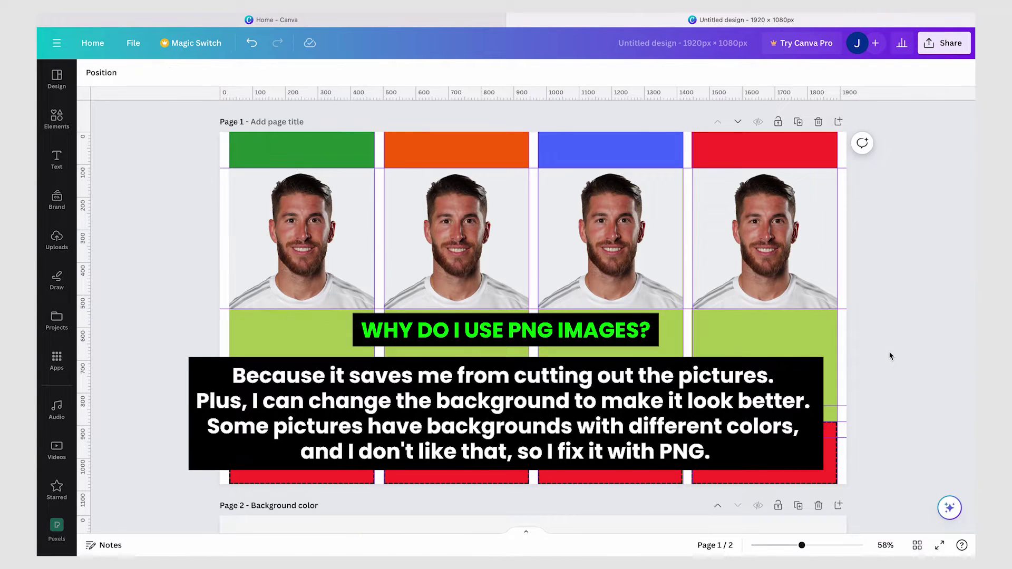
Replace the second column's photo with a different uploaded player photo and adjust its crop
click(56, 241)
drag(189, 263, 557, 238)
double_click(558, 237)
click(224, 539)
Replace the third and fourth columns' photos with two other uploaded player photos and adjust their crops
drag(193, 261, 710, 237)
double_click(862, 237)
drag(244, 199, 862, 251)
click(224, 536)
click(302, 289)
double_click(646, 253)
drag(801, 545, 843, 545)
click(885, 545)
click(891, 495)
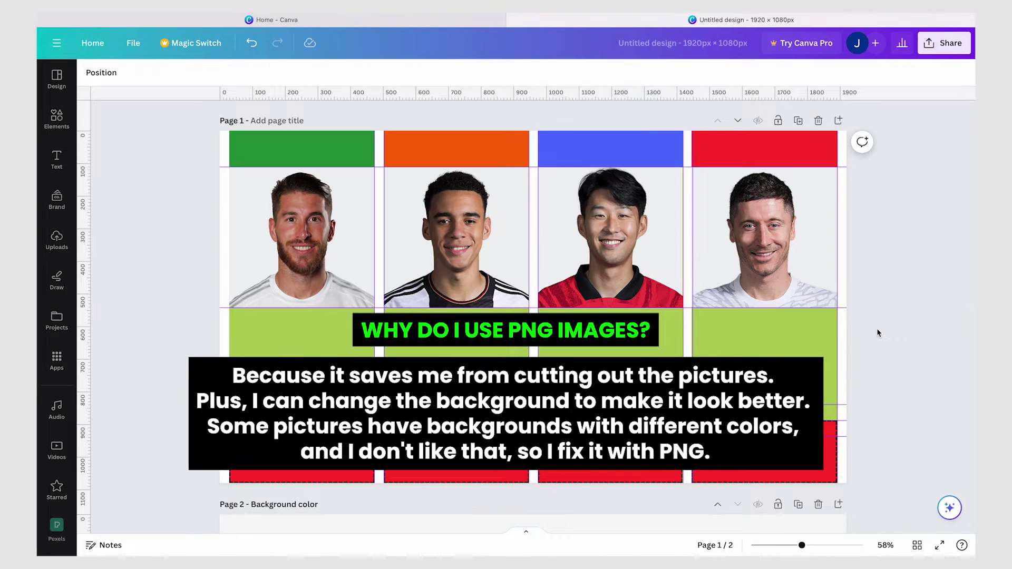
Add a subheading text reading "FIRST CLUB" and place it on the first column's yellow rectangle
click(56, 159)
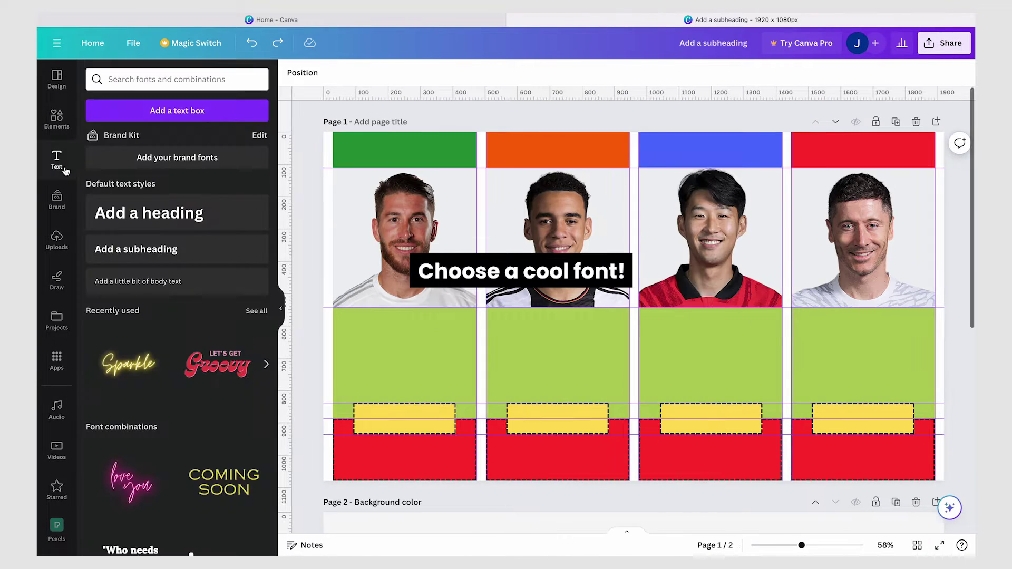
click(141, 249)
click(281, 308)
drag(541, 345, 455, 407)
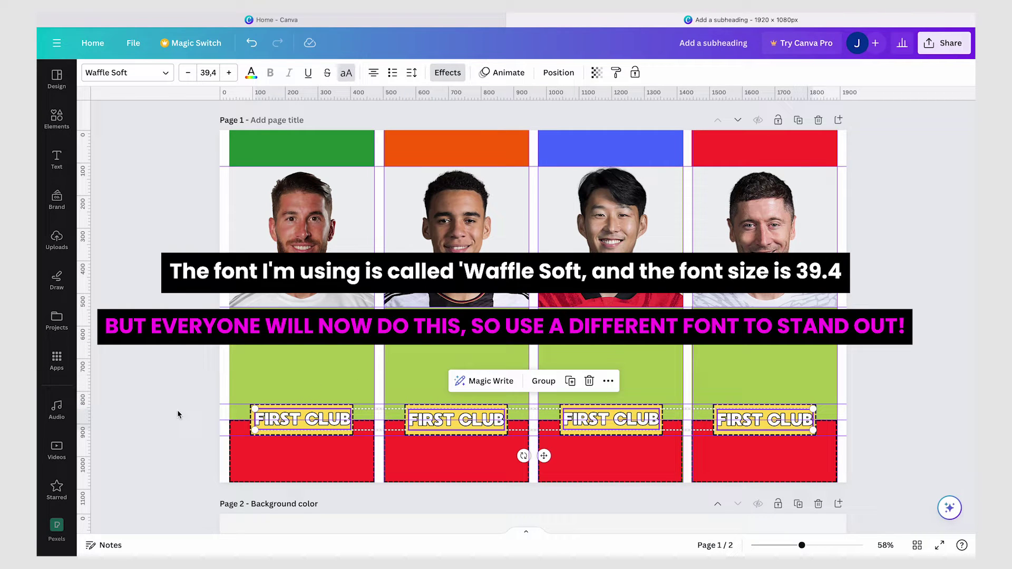
click(177, 413)
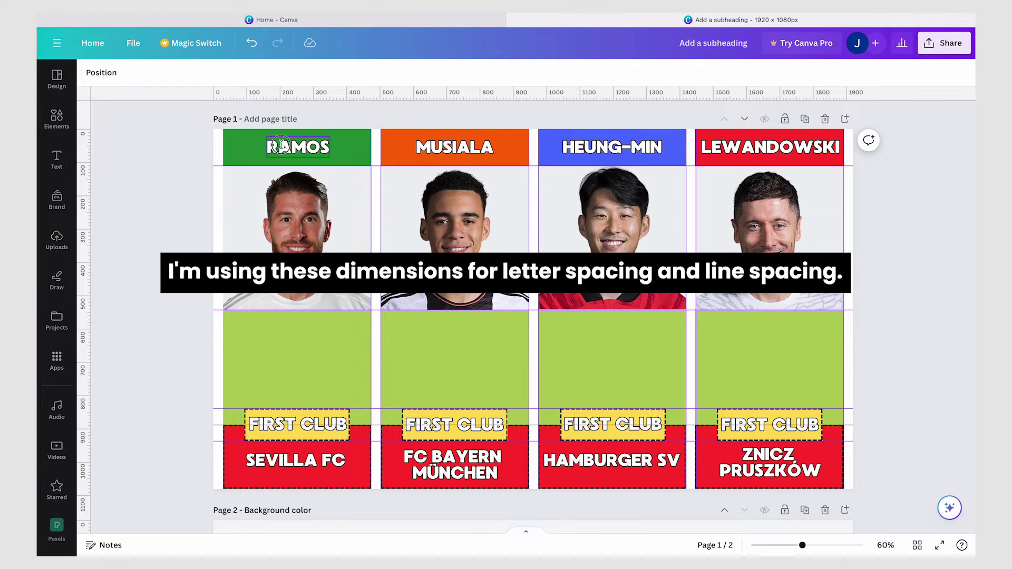
Open the letter and line spacing settings for the player name in the first column's header
click(282, 144)
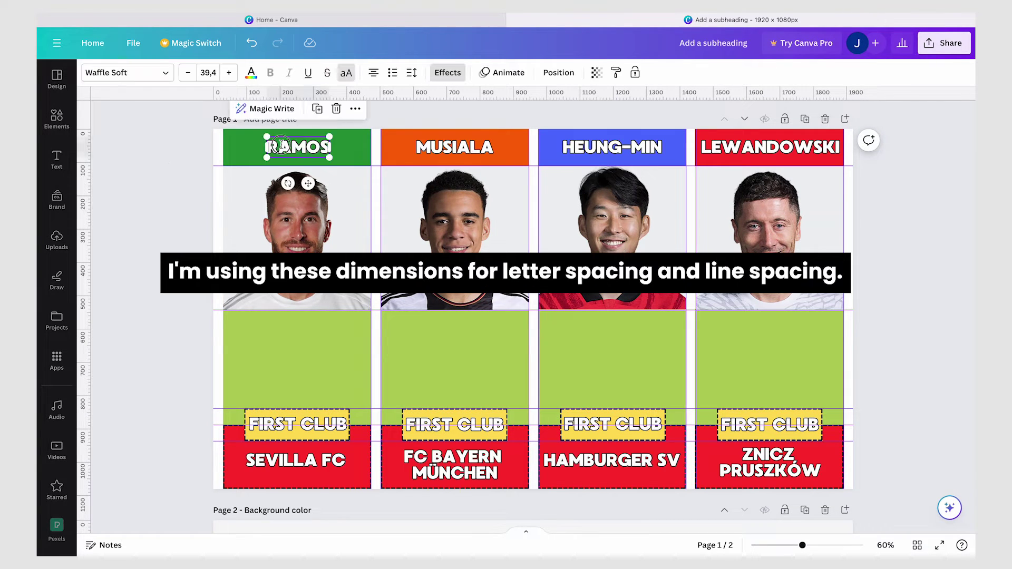
click(409, 77)
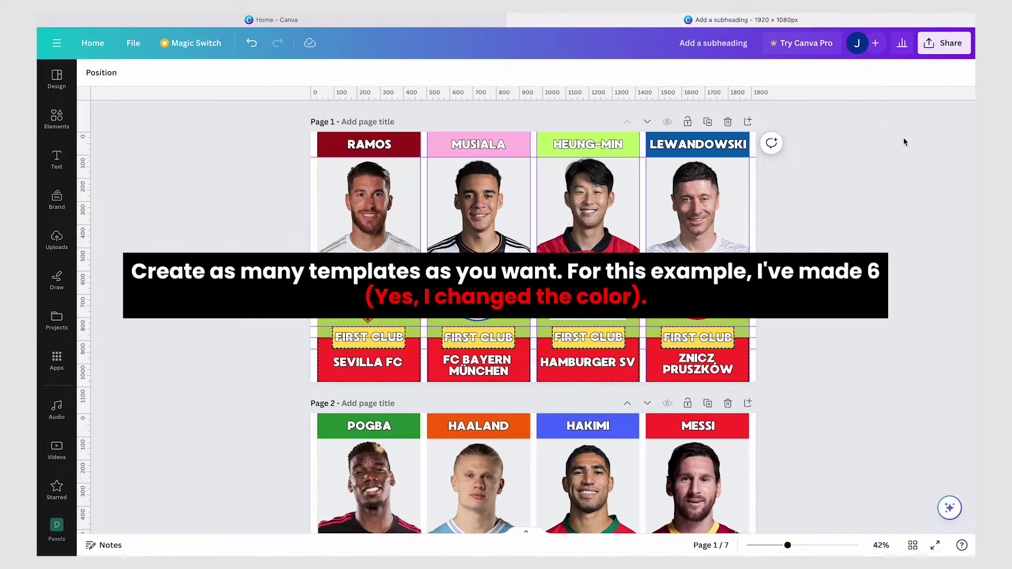
Review the finished player template pages, checking their header colors, photos, club logos and club names
scroll(906, 138, down, 10)
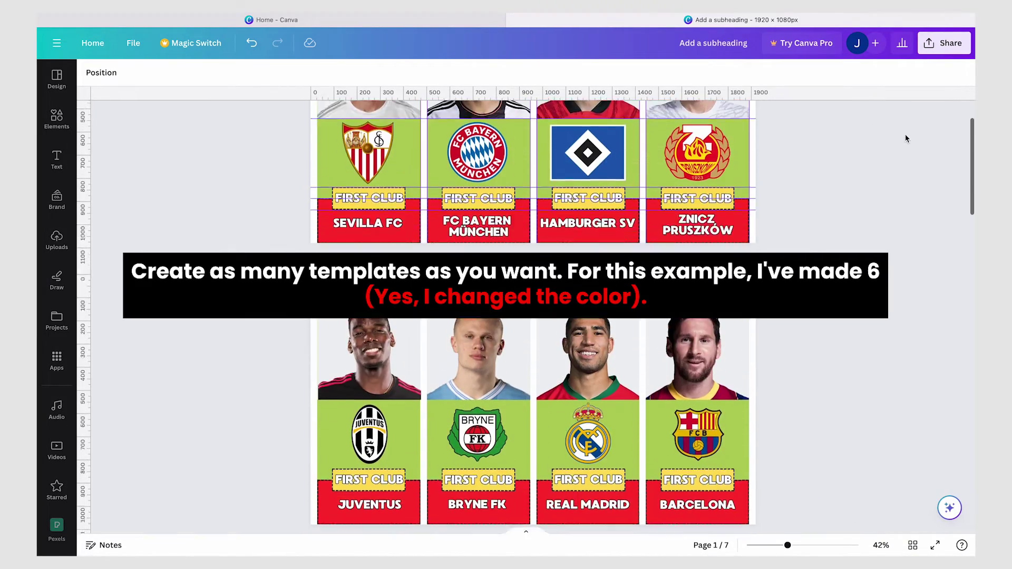
scroll(905, 138, down, 10)
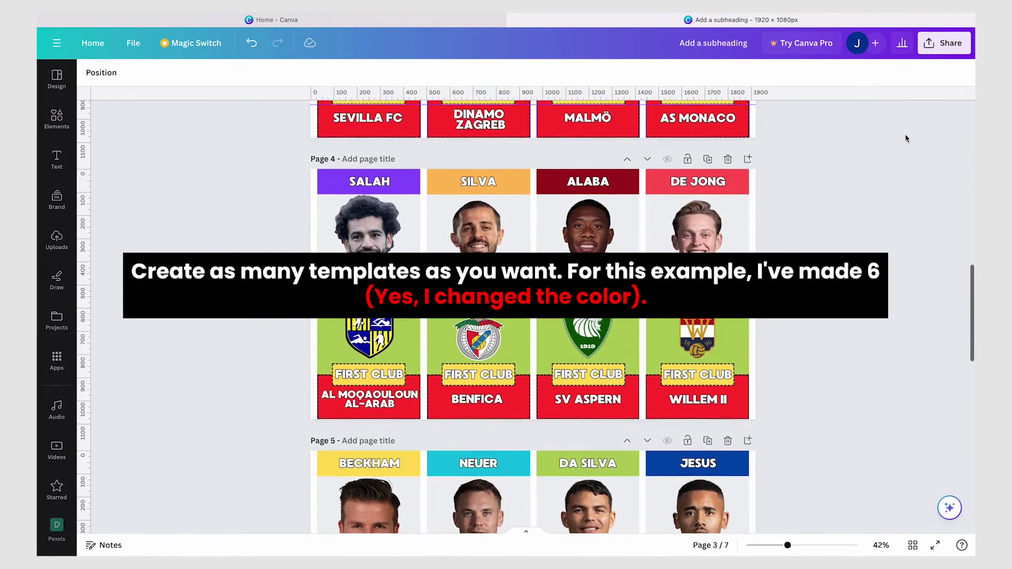
scroll(905, 139, down, 10)
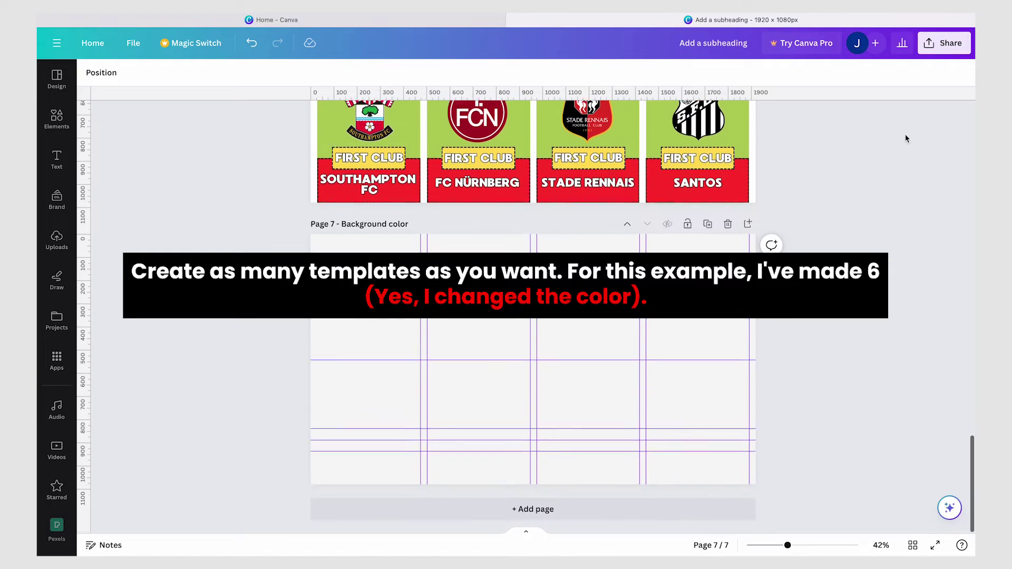
scroll(905, 138, up, 20)
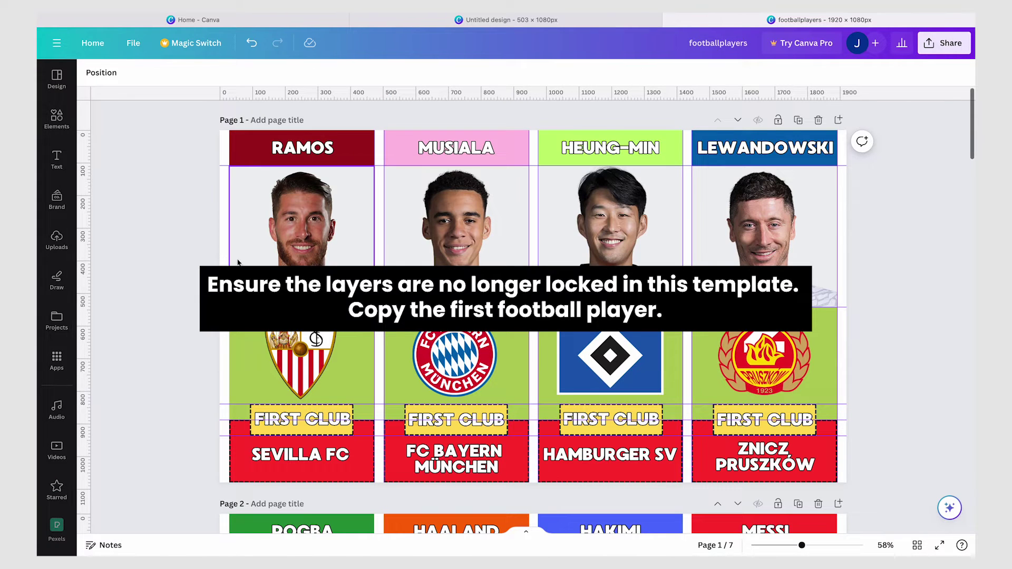
Copy the complete first player column from the footballplayers design into the blank 503 × 1080 px design and center it on the page
drag(181, 140, 379, 474)
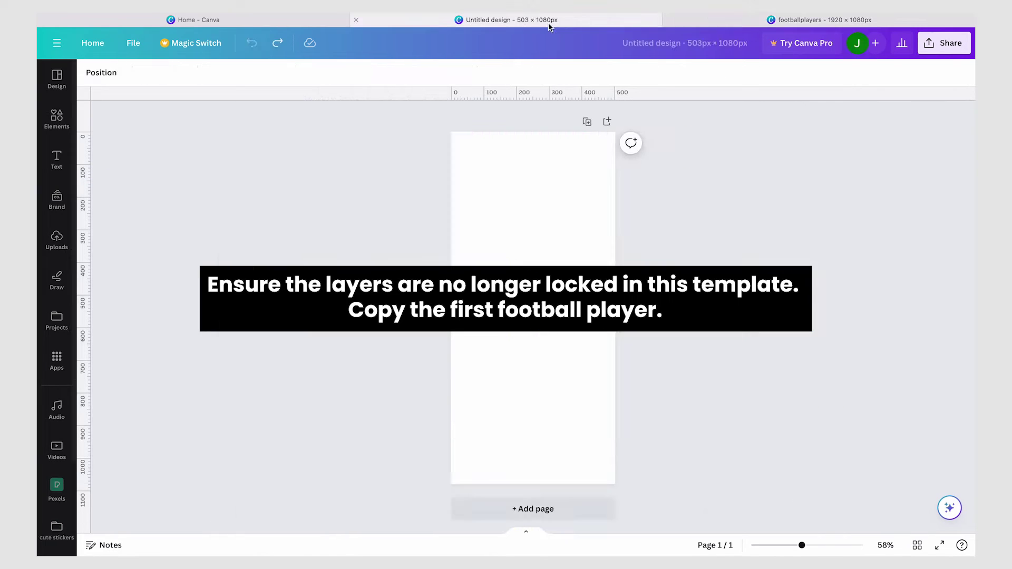
key(ctrl+v)
drag(577, 208, 586, 208)
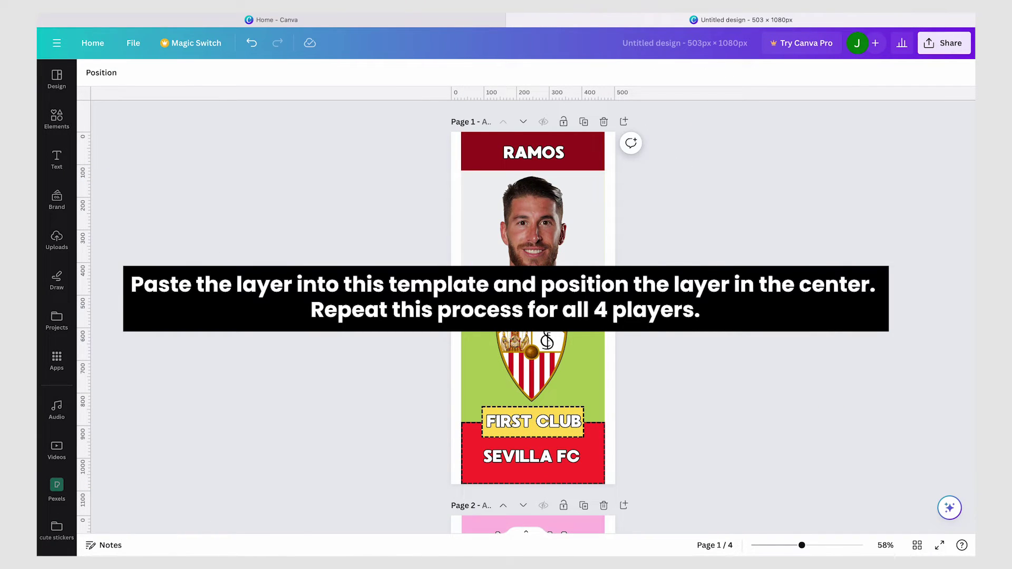
scroll(533, 305, down, 20)
scroll(533, 306, up, 10)
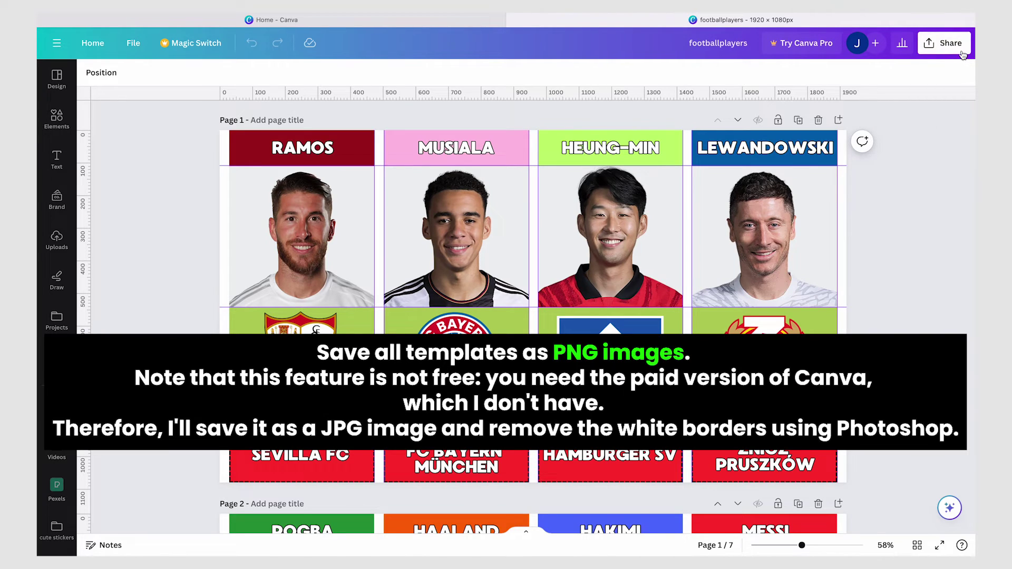
Set the download file type of the footballplayers design to JPG
click(956, 46)
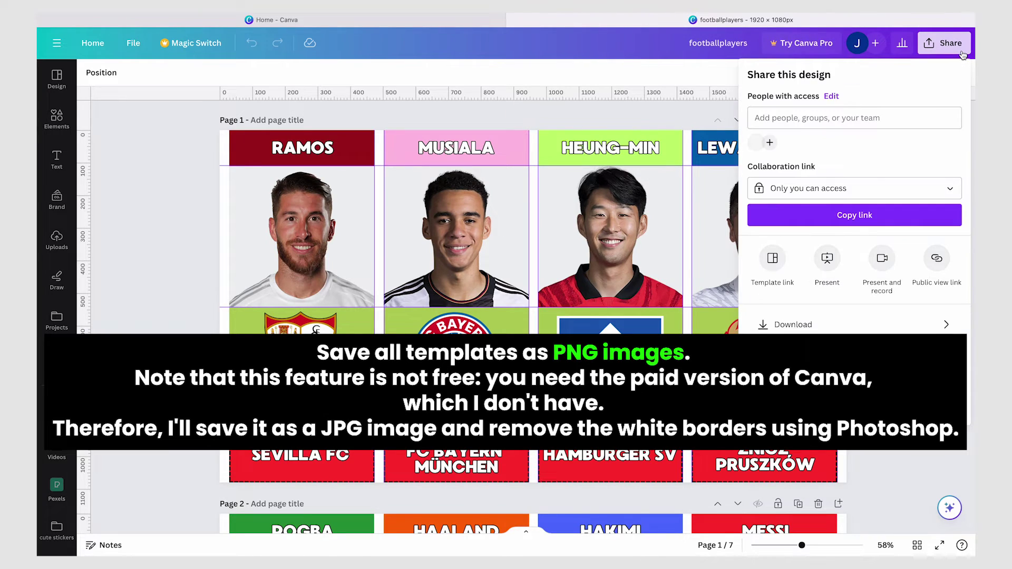
click(954, 323)
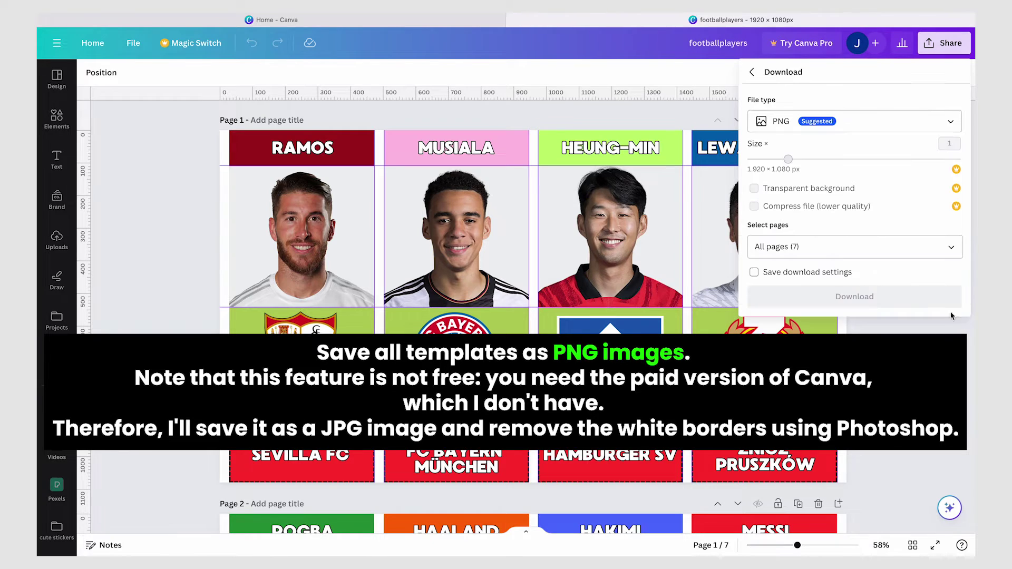
click(947, 126)
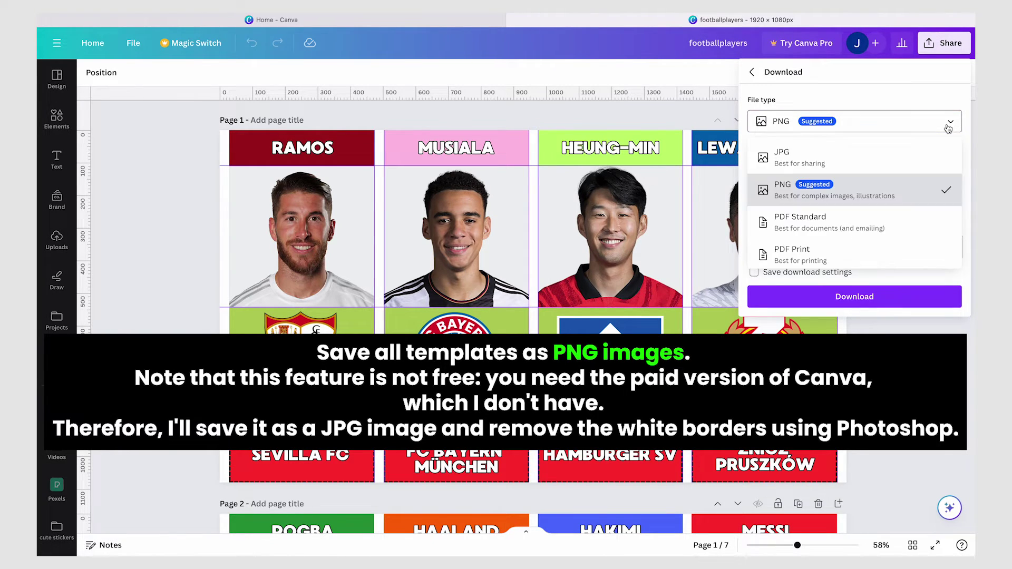
click(911, 166)
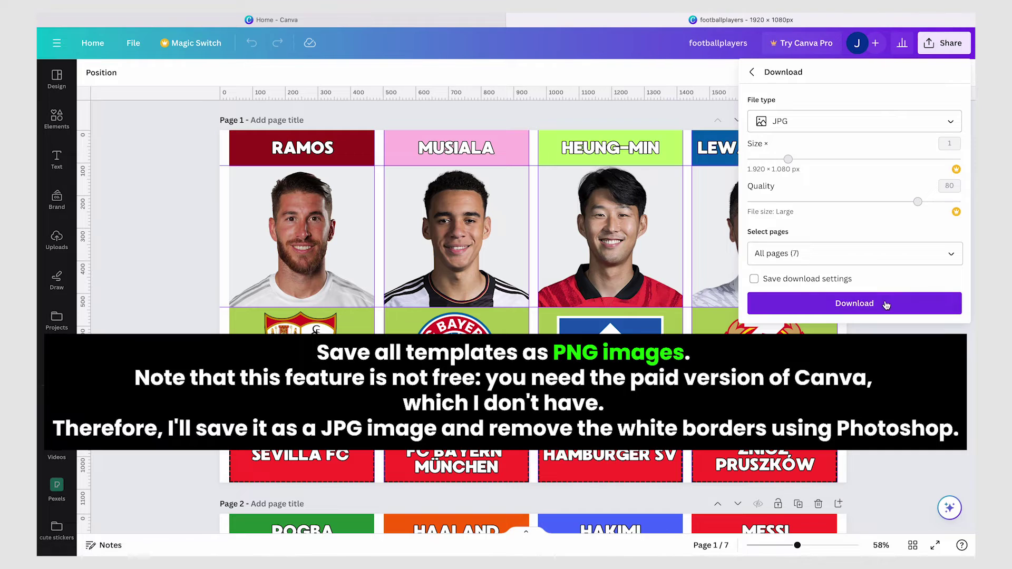